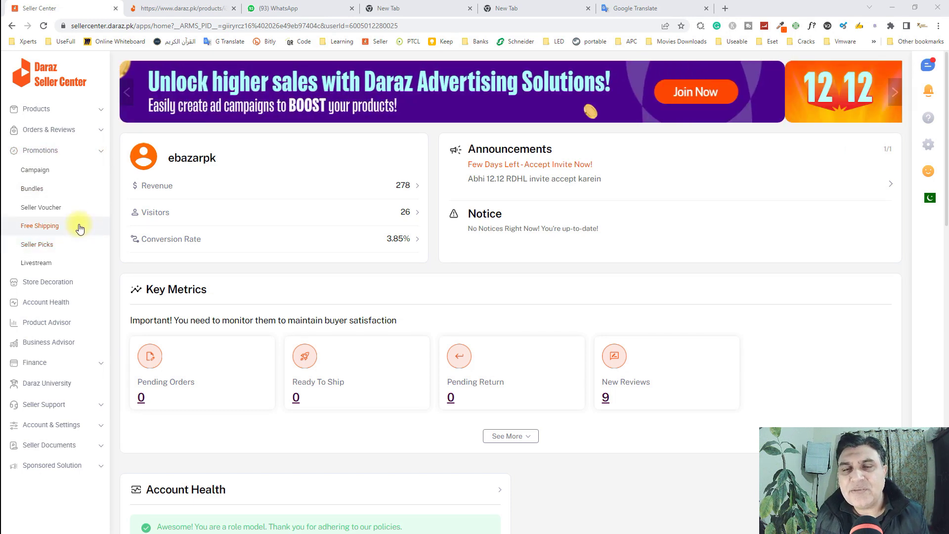
Open the Seller Picks promotion page and go through its "What is Seller Picks?" guide as far as the eligibility page.
{"action": "left_click", "coordinate": [80, 226]}
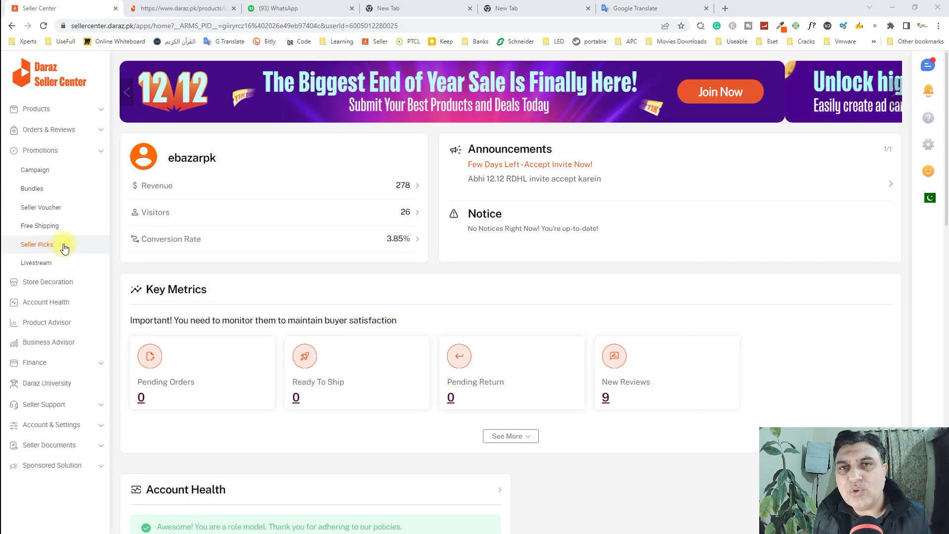
{"action": "left_click", "coordinate": [63, 249]}
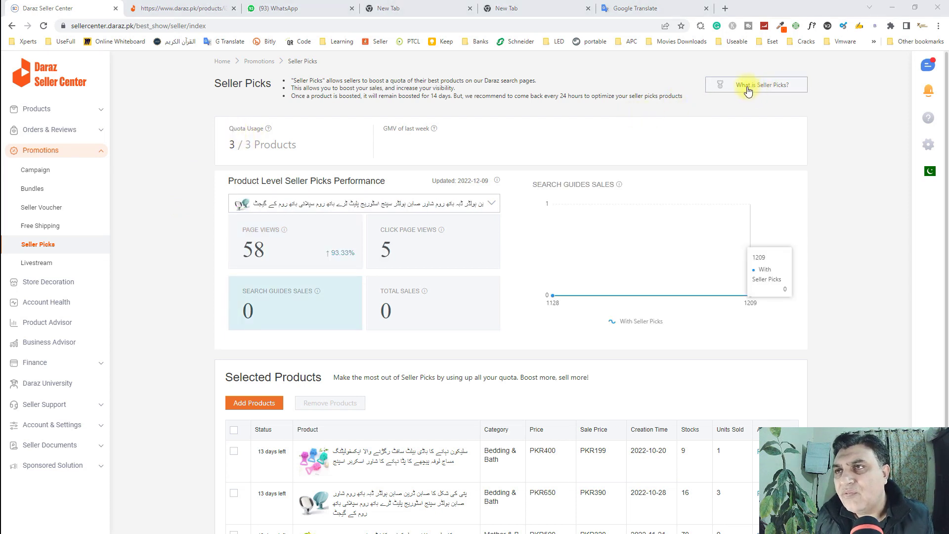
{"action": "left_click", "coordinate": [766, 89]}
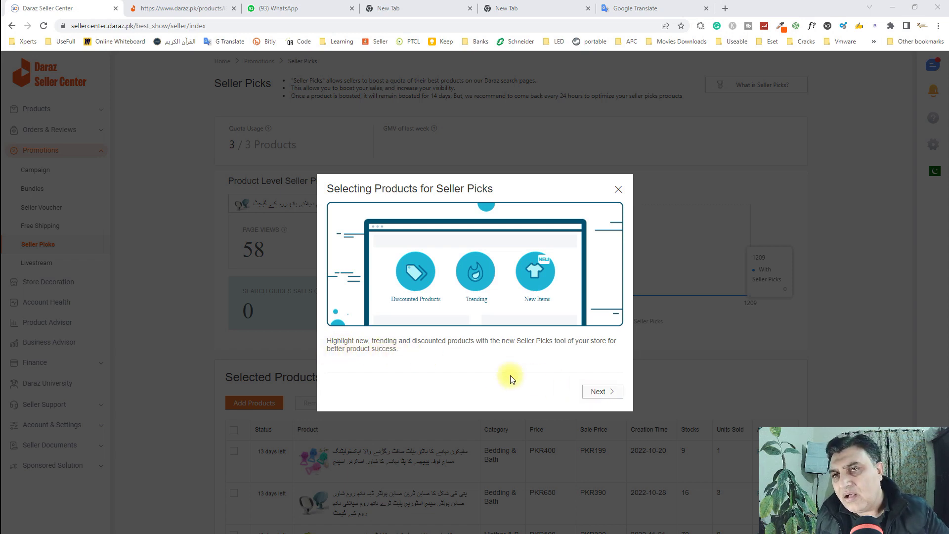
{"action": "left_click", "coordinate": [599, 392]}
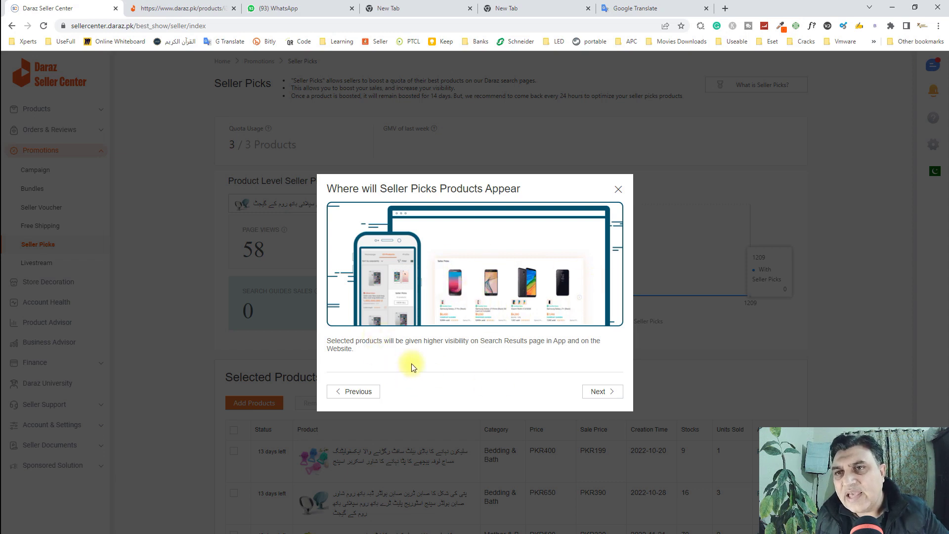
{"action": "left_click", "coordinate": [609, 393]}
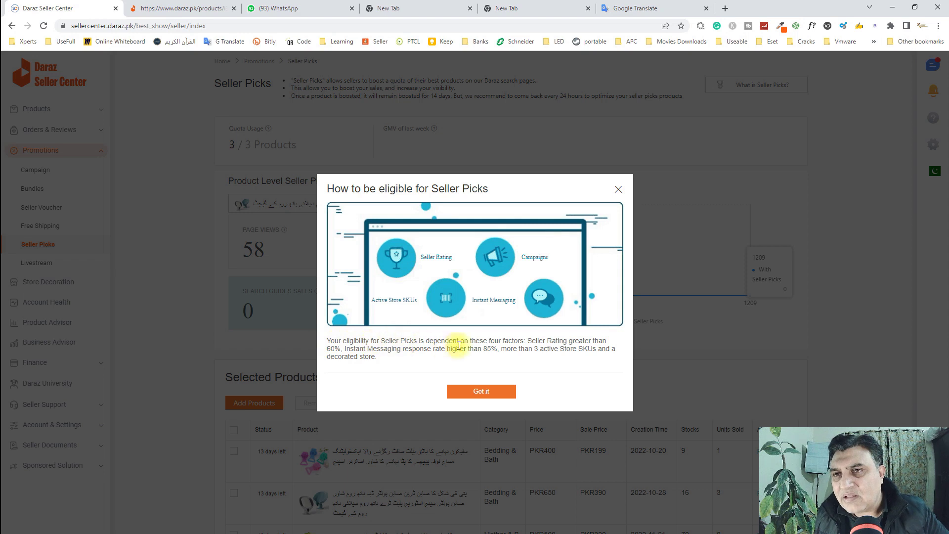
Examine the eligibility factors illustrated in the guide: Seller Rating, Campaigns, Active Store SKUs and Instant Messaging.
{"action": "left_click_drag", "start_coordinate": [524, 341], "coordinate": [385, 342]}
{"action": "left_click_drag", "start_coordinate": [424, 258], "coordinate": [452, 258]}
{"action": "double_click", "coordinate": [534, 259]}
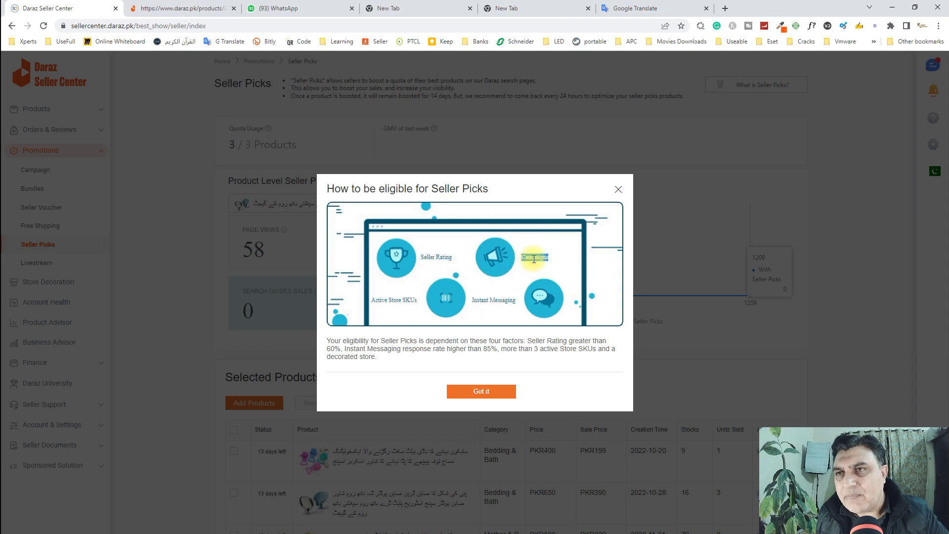
{"action": "left_click", "coordinate": [391, 302]}
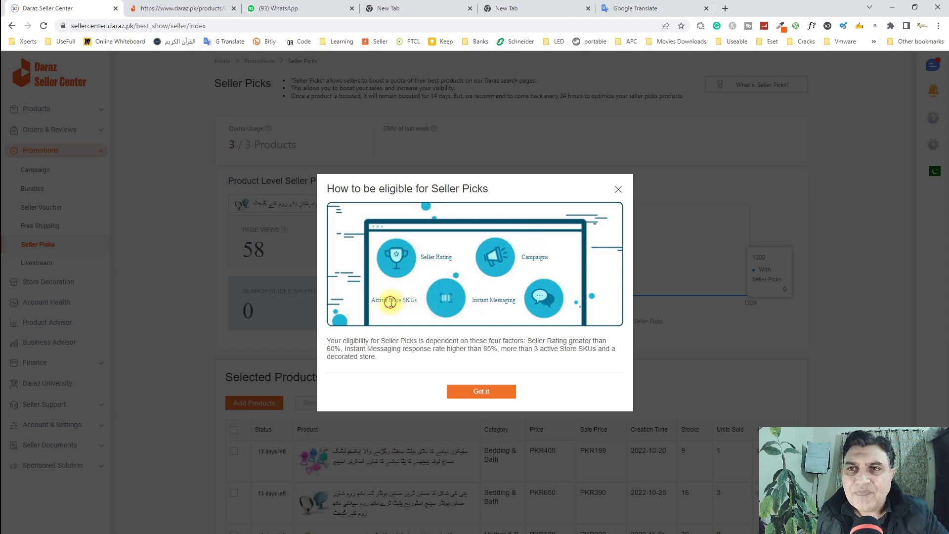
{"action": "triple_click", "coordinate": [390, 302]}
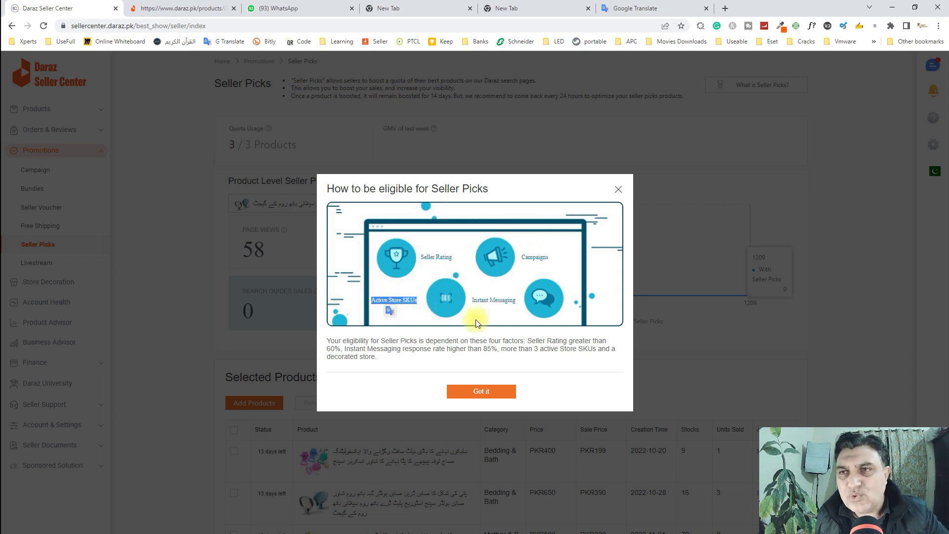
{"action": "left_click", "coordinate": [492, 300]}
{"action": "triple_click", "coordinate": [492, 300]}
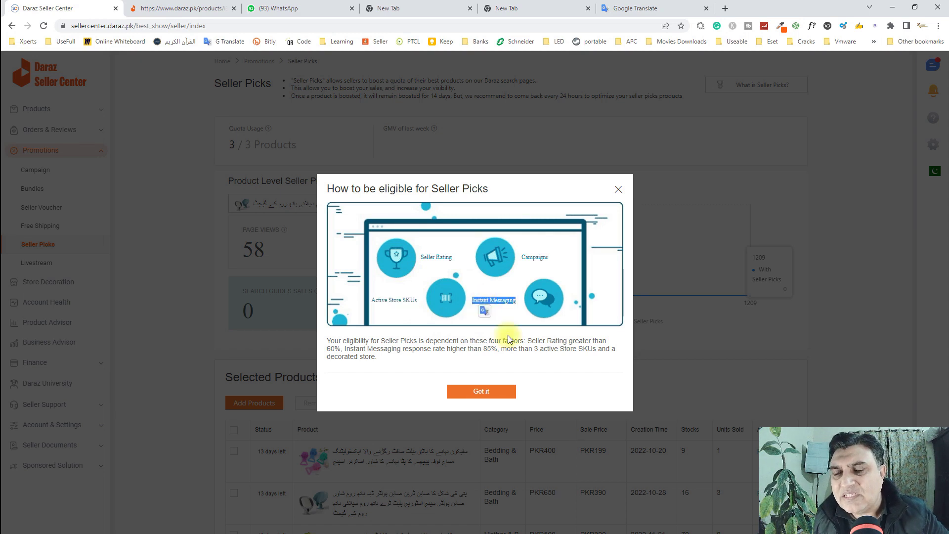
{"action": "left_click", "coordinate": [569, 355]}
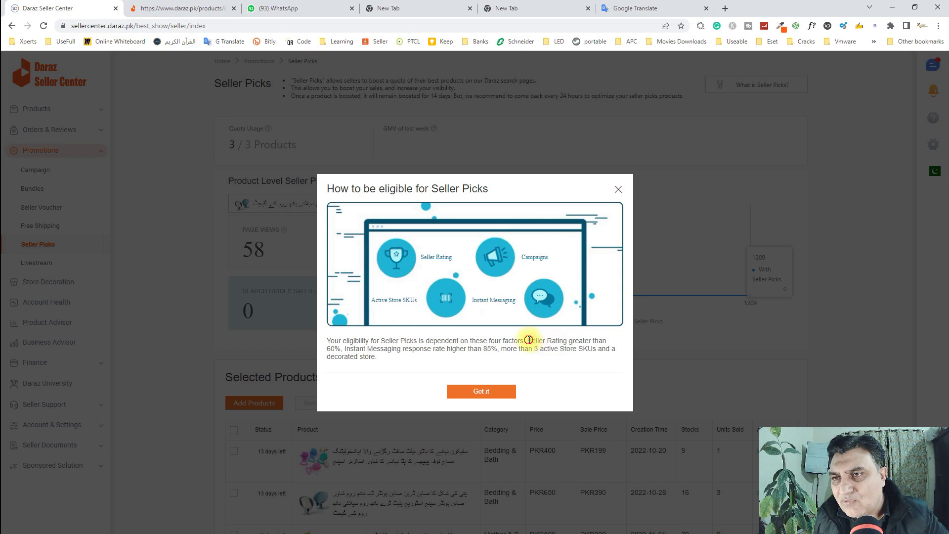
Read the written eligibility thresholds for seller rating, messaging response rate, active SKUs and store decoration, and close the guide.
{"action": "left_click_drag", "start_coordinate": [527, 340], "coordinate": [345, 349]}
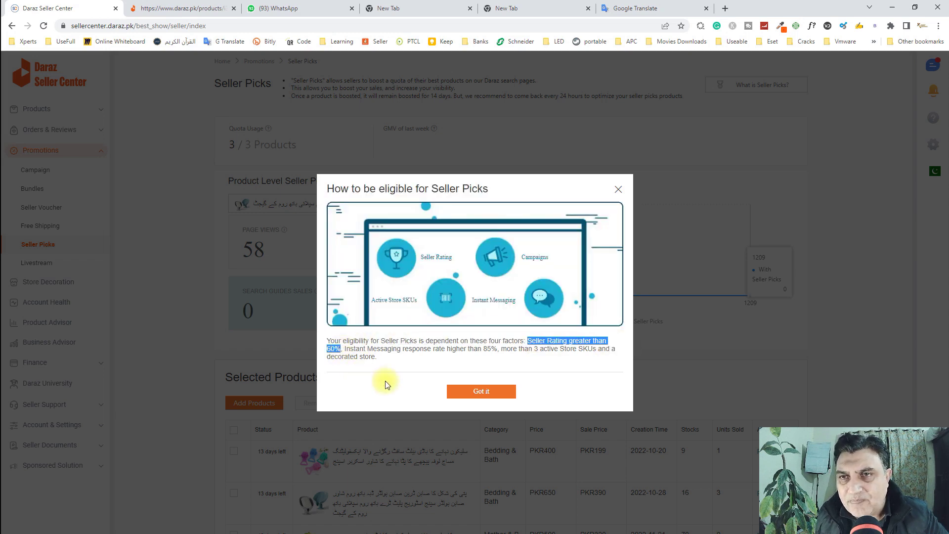
{"action": "left_click", "coordinate": [357, 356]}
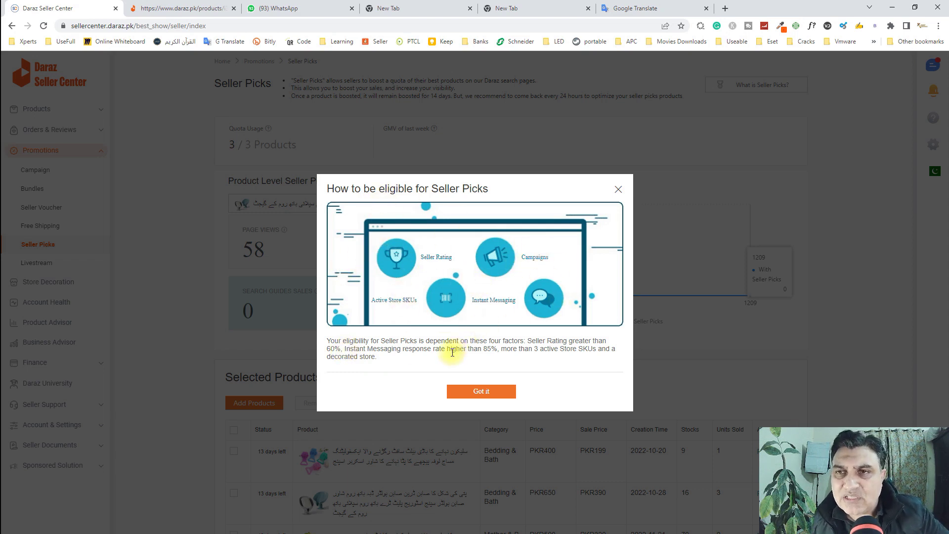
{"action": "left_click_drag", "start_coordinate": [345, 349], "coordinate": [501, 352]}
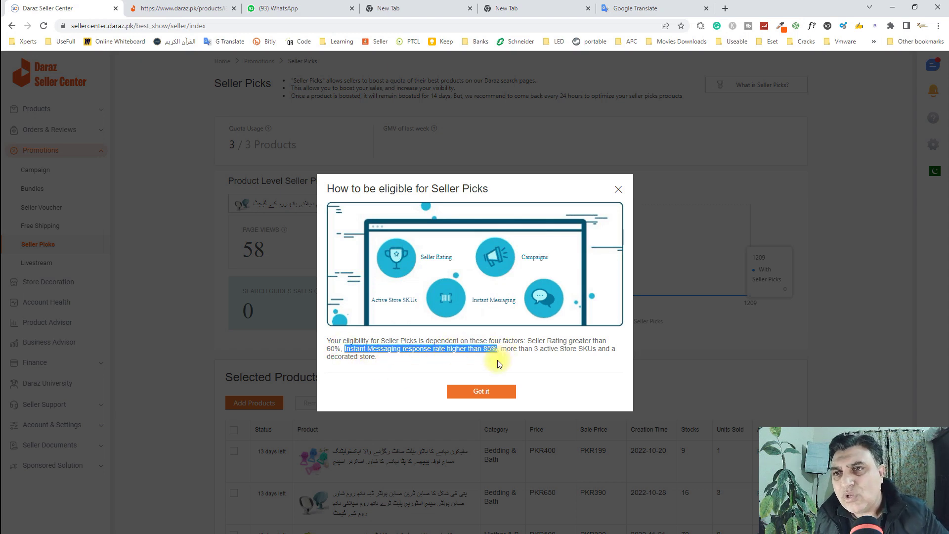
{"action": "left_click", "coordinate": [501, 368]}
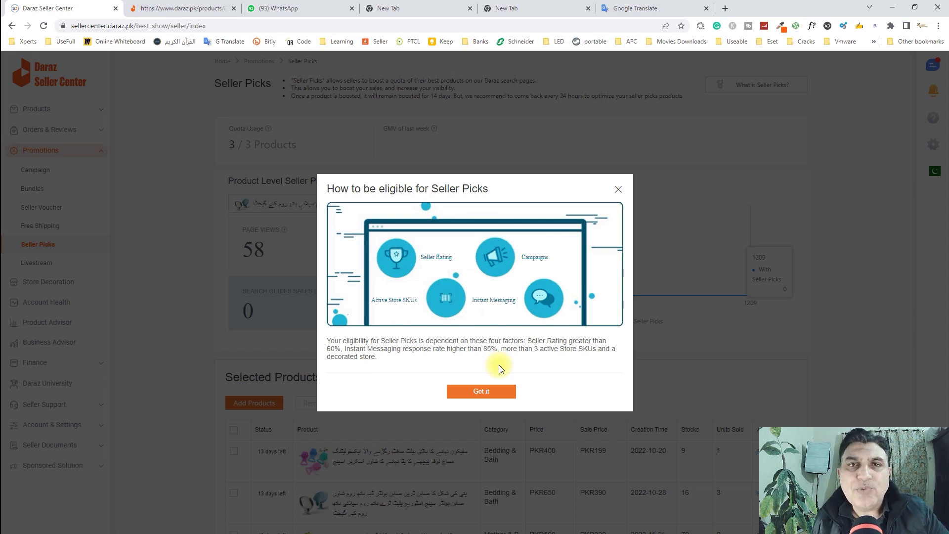
{"action": "left_click_drag", "start_coordinate": [499, 349], "coordinate": [377, 357]}
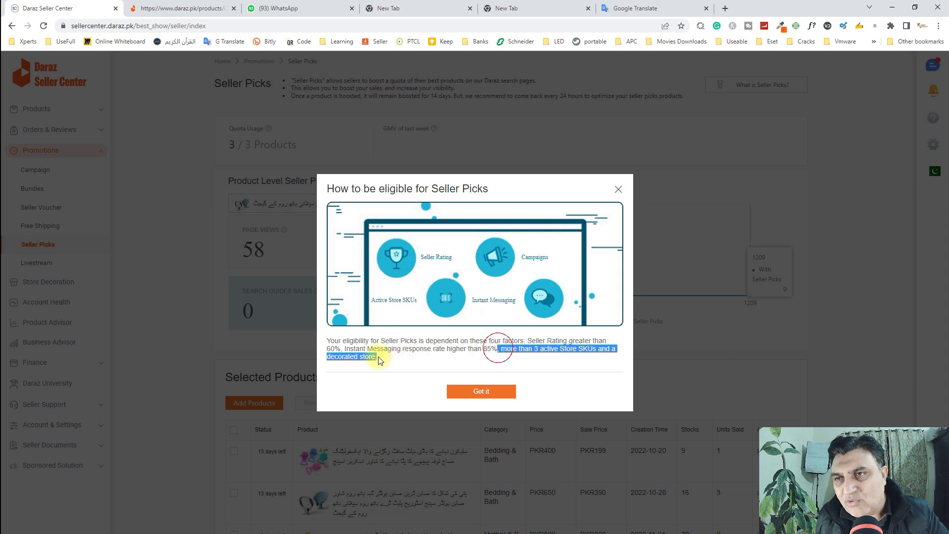
{"action": "left_click", "coordinate": [530, 363]}
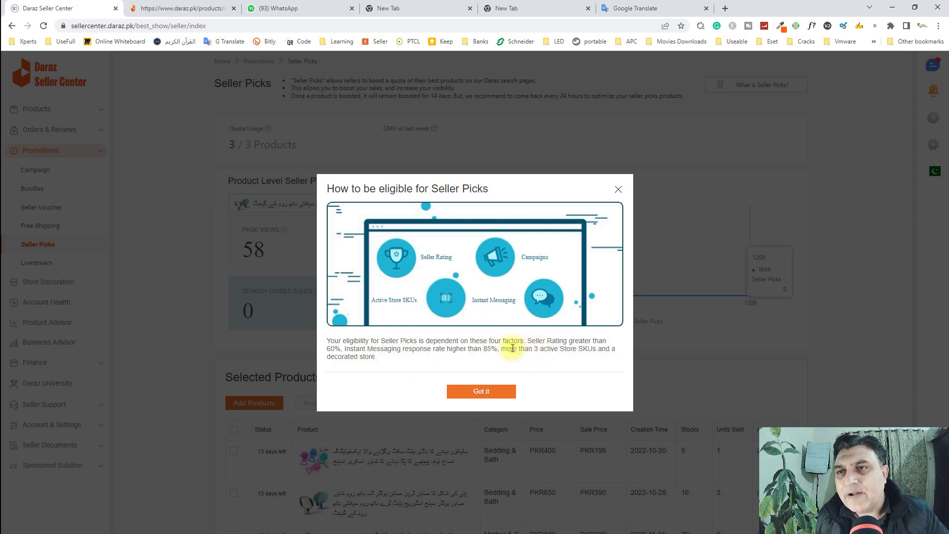
{"action": "left_click_drag", "start_coordinate": [500, 349], "coordinate": [428, 358]}
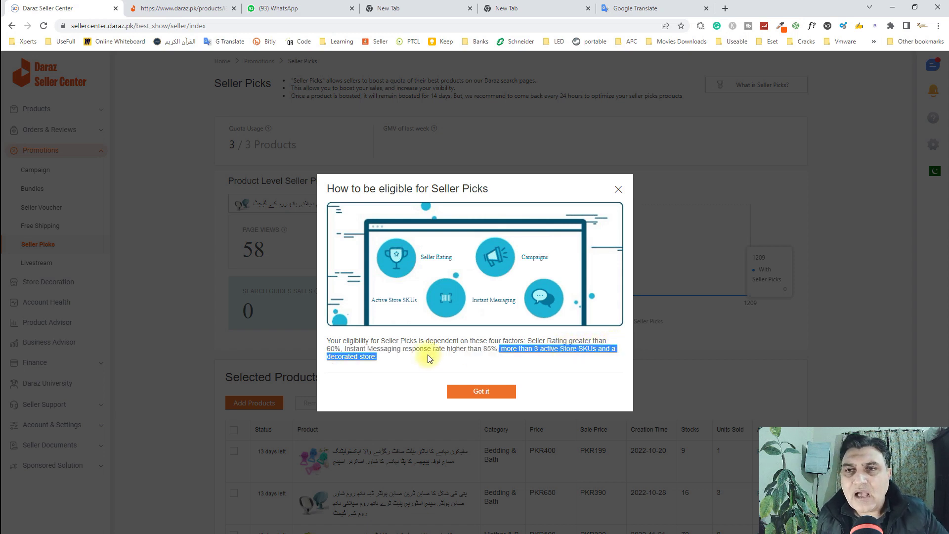
{"action": "left_click", "coordinate": [398, 361]}
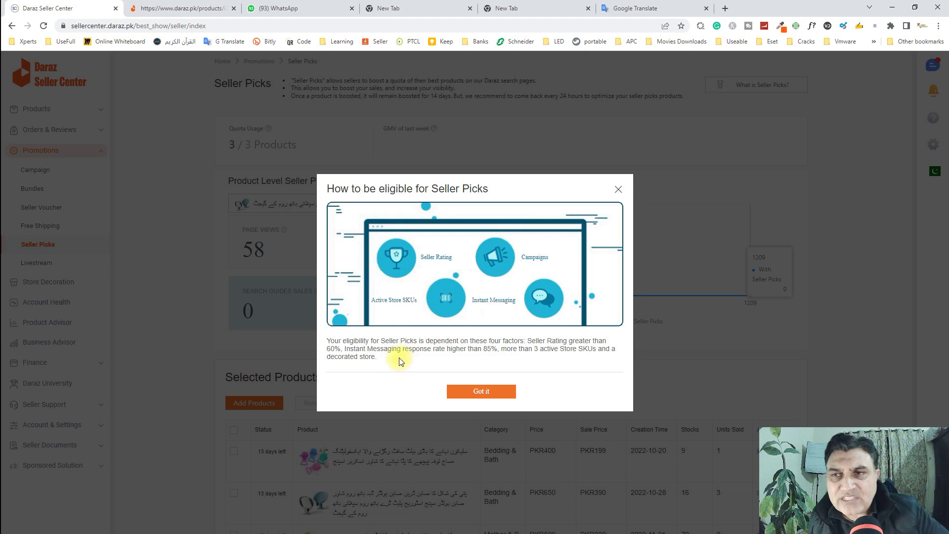
{"action": "left_click_drag", "start_coordinate": [394, 362], "coordinate": [327, 333]}
{"action": "left_click", "coordinate": [432, 361]}
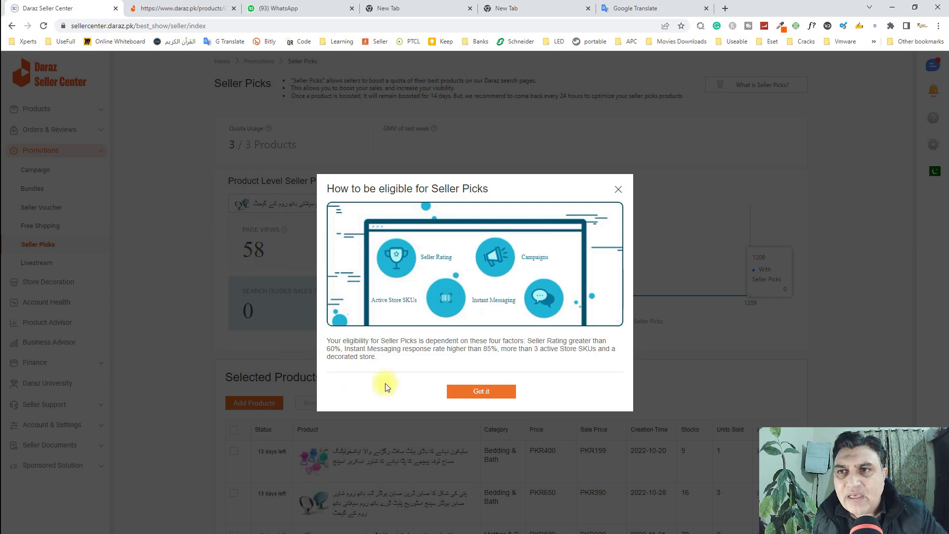
{"action": "left_click", "coordinate": [486, 390]}
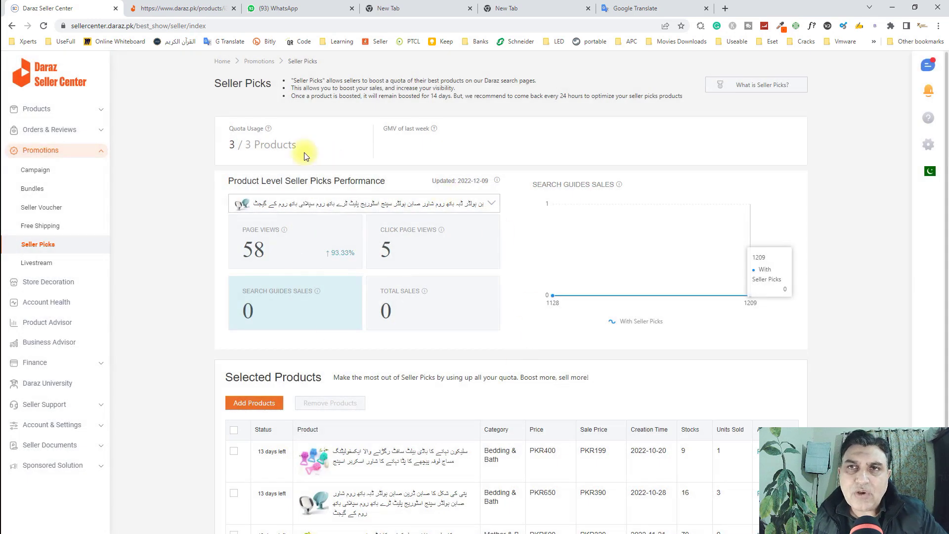
Review the Seller Picks quota usage, the performance update date and the list of selected products.
{"action": "left_click_drag", "start_coordinate": [229, 144], "coordinate": [317, 144]}
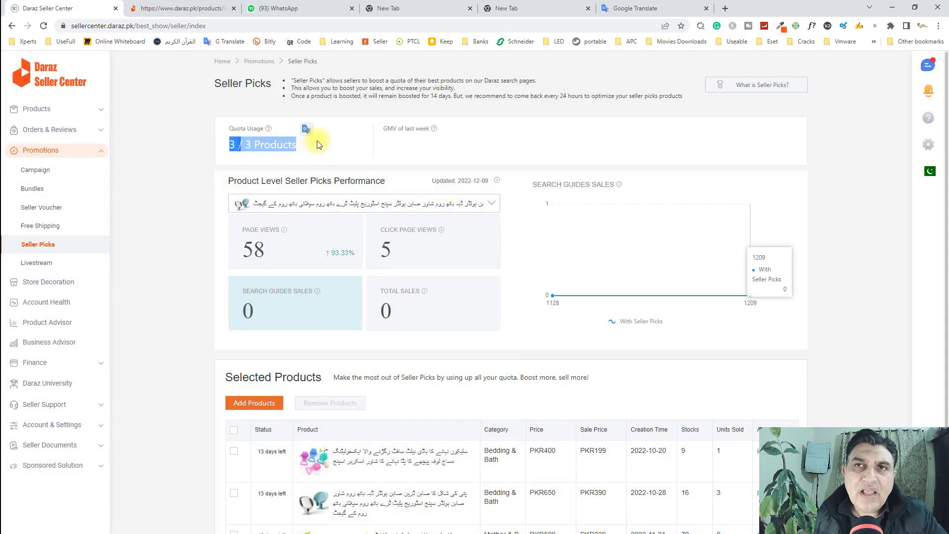
{"action": "left_click", "coordinate": [227, 141]}
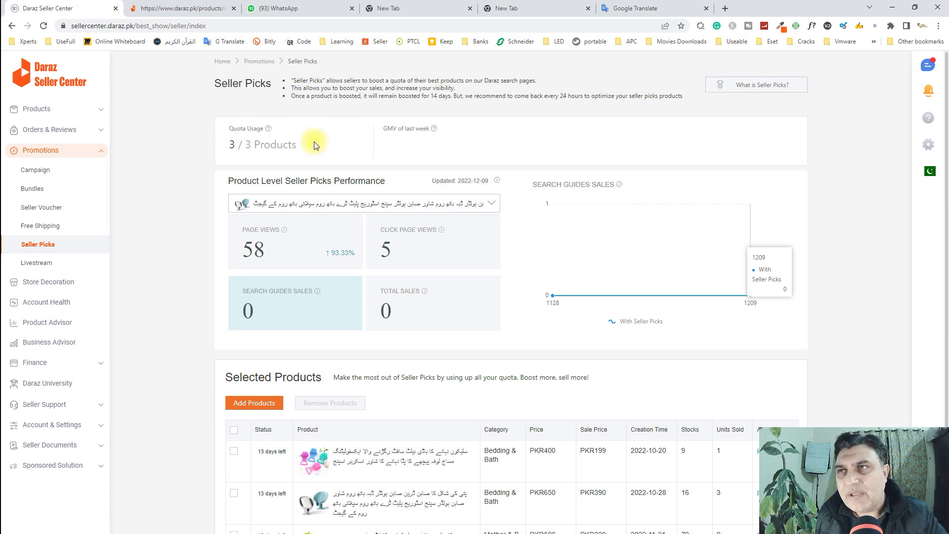
{"action": "scroll", "coordinate": [381, 353], "scroll_direction": "down", "scroll_amount": 2}
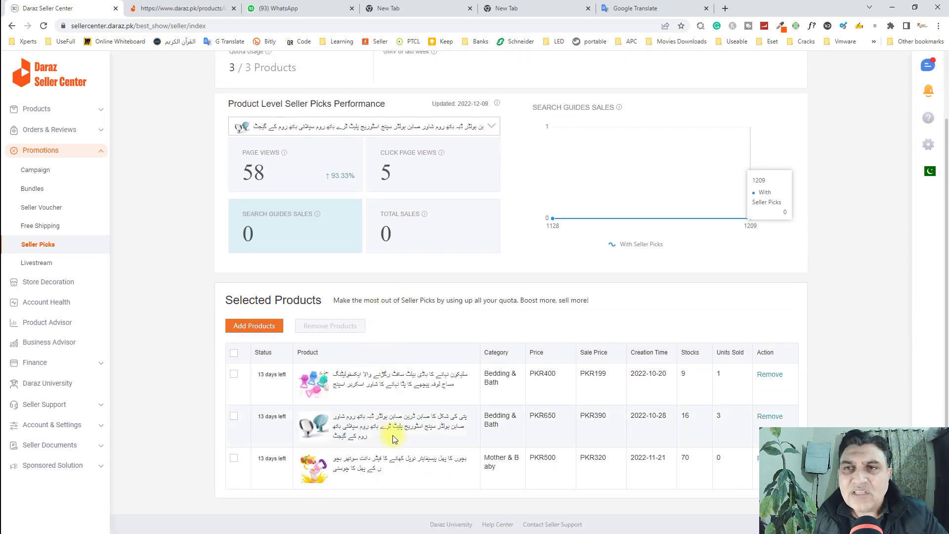
{"action": "scroll", "coordinate": [447, 454], "scroll_direction": "up", "scroll_amount": 2}
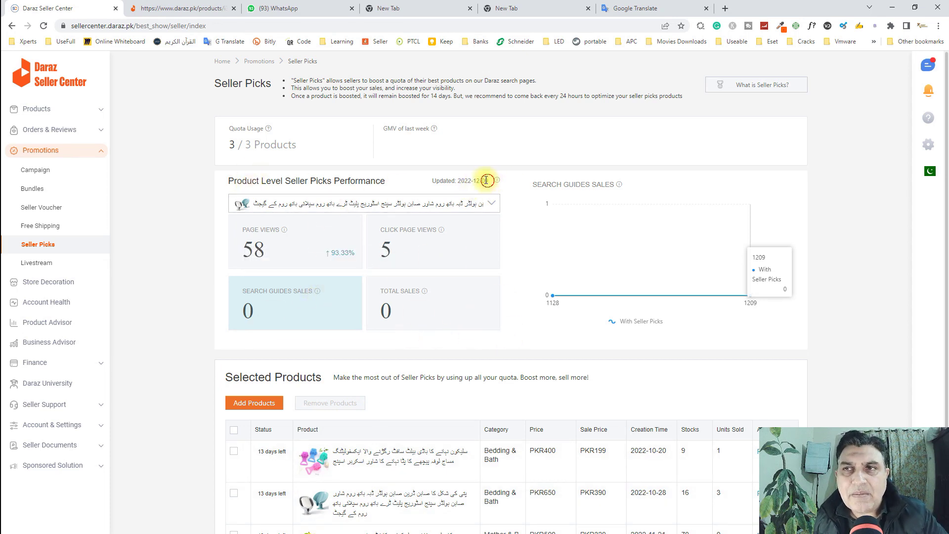
{"action": "left_click_drag", "start_coordinate": [487, 180], "coordinate": [426, 180]}
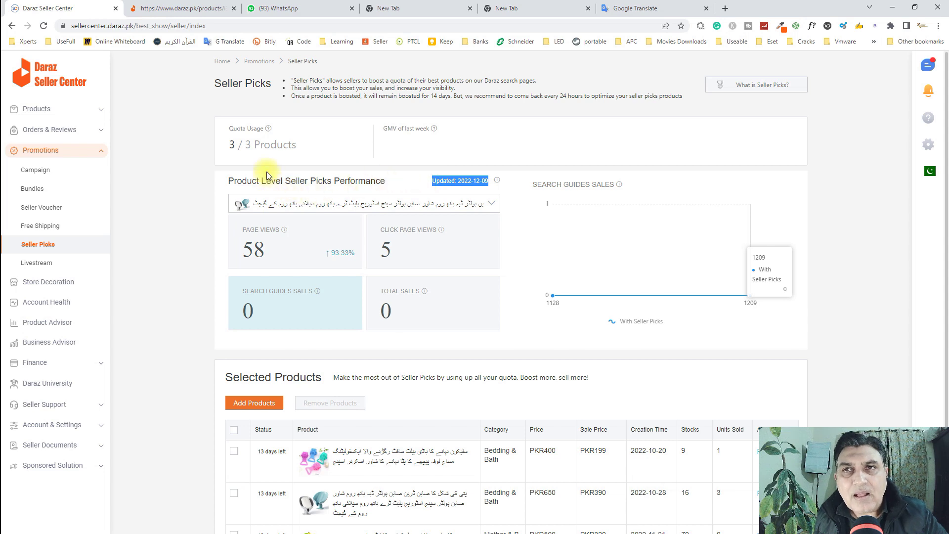
{"action": "left_click", "coordinate": [252, 147]}
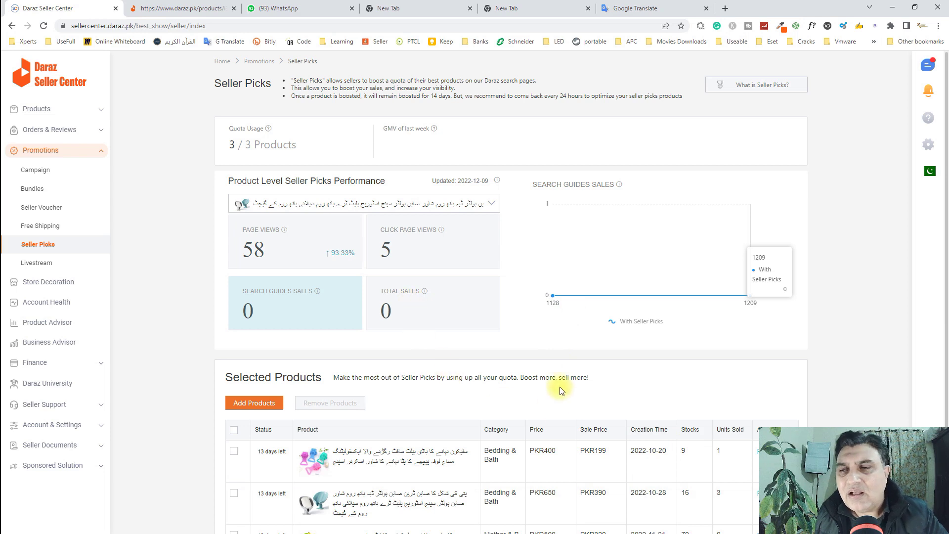
{"action": "scroll", "coordinate": [560, 385], "scroll_direction": "down", "scroll_amount": 2}
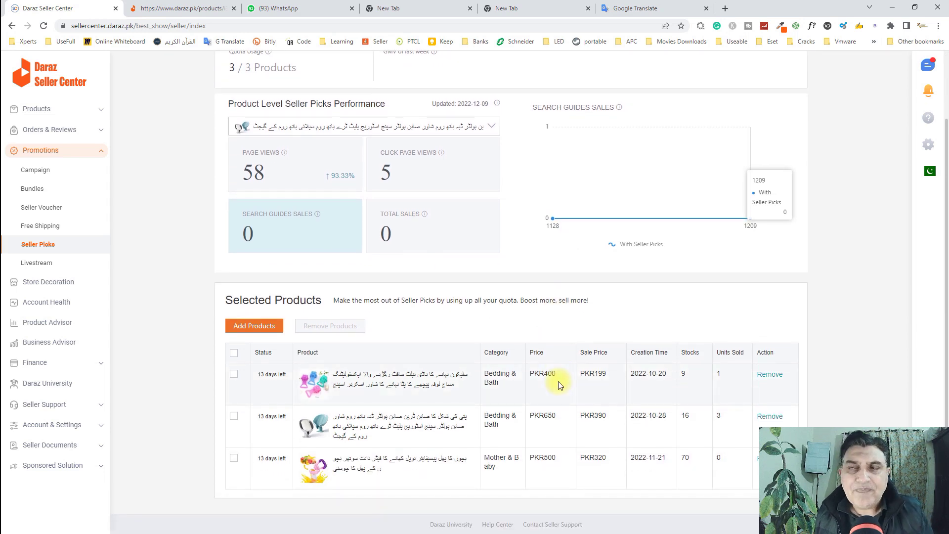
{"action": "left_click", "coordinate": [560, 385]}
{"action": "scroll", "coordinate": [389, 232], "scroll_direction": "up", "scroll_amount": 2}
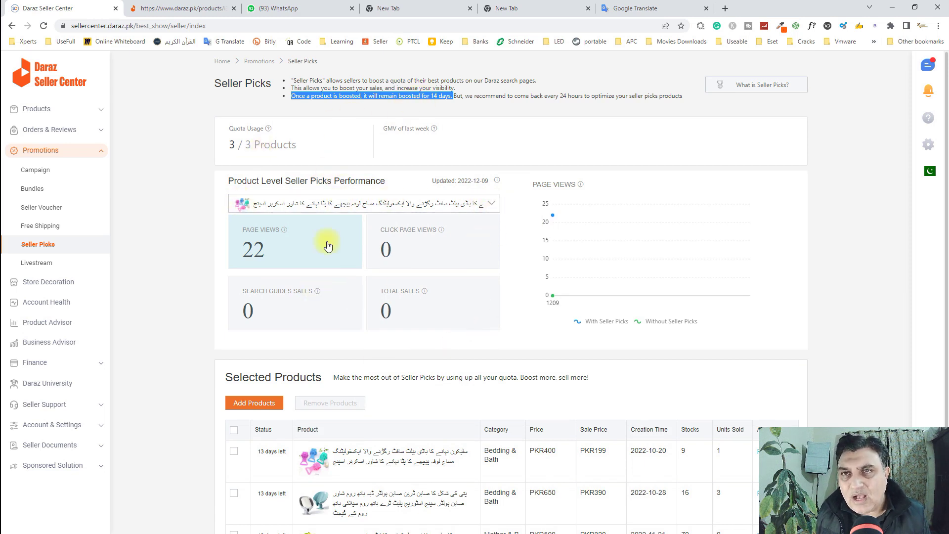
Check the bath scrubber's page views, and switch the performance report to the soap holder to view its page views and click page views.
{"action": "left_click_drag", "start_coordinate": [239, 232], "coordinate": [296, 236]}
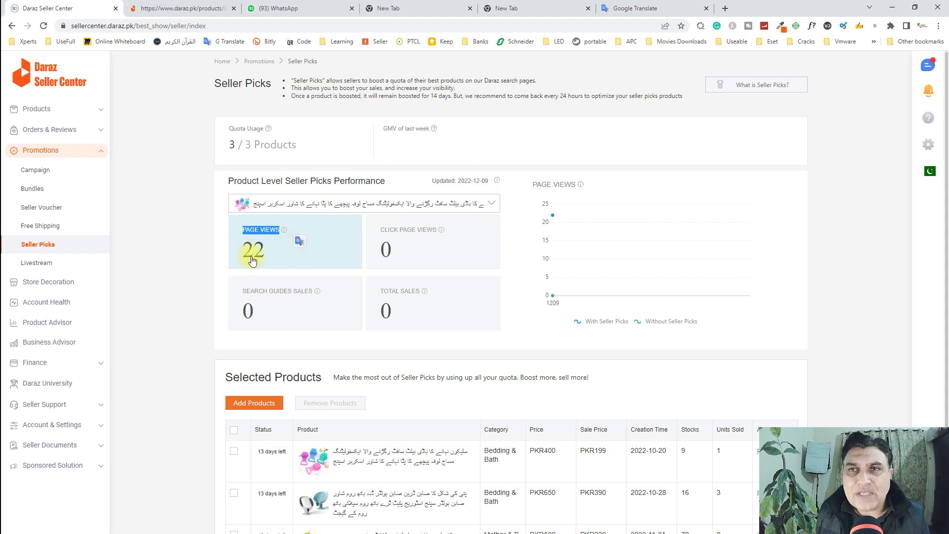
{"action": "left_click", "coordinate": [296, 204]}
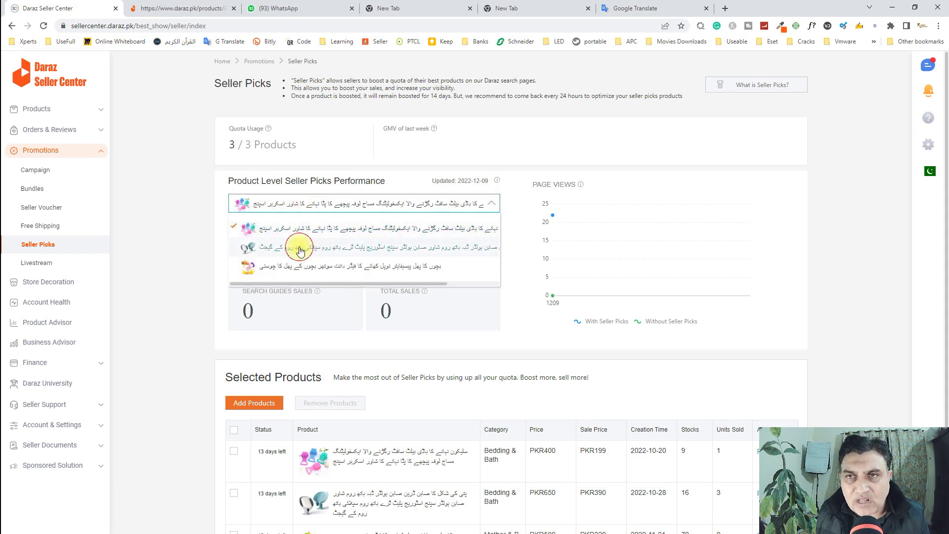
{"action": "left_click", "coordinate": [300, 251]}
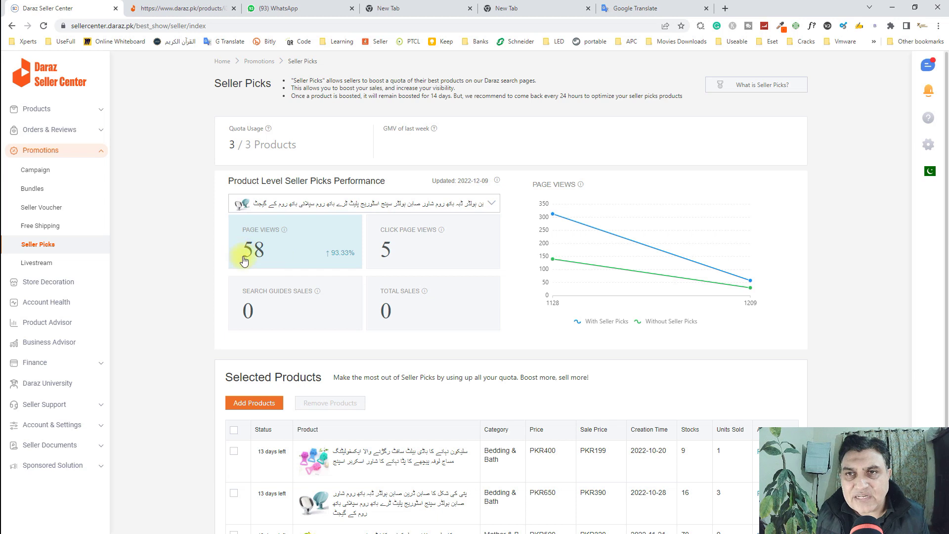
{"action": "left_click_drag", "start_coordinate": [239, 258], "coordinate": [267, 255]}
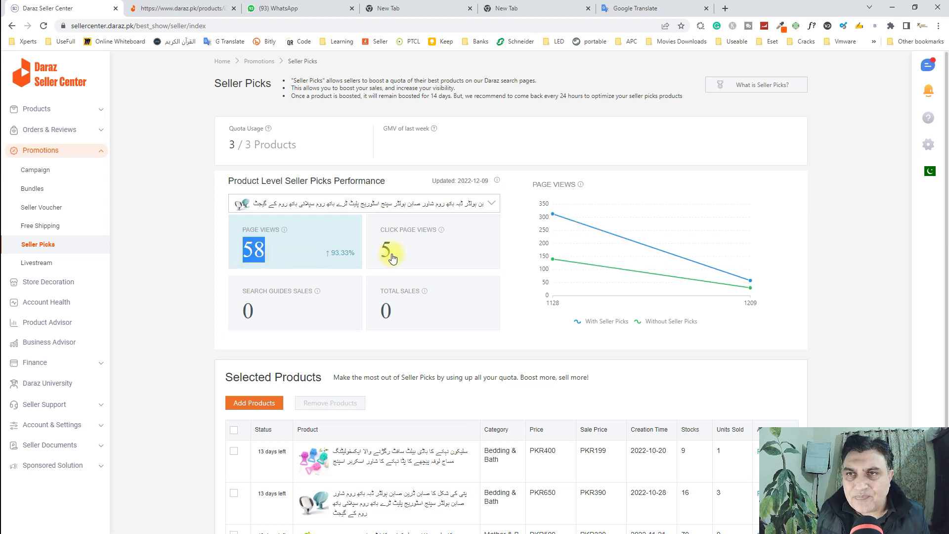
{"action": "left_click_drag", "start_coordinate": [404, 254], "coordinate": [372, 257]}
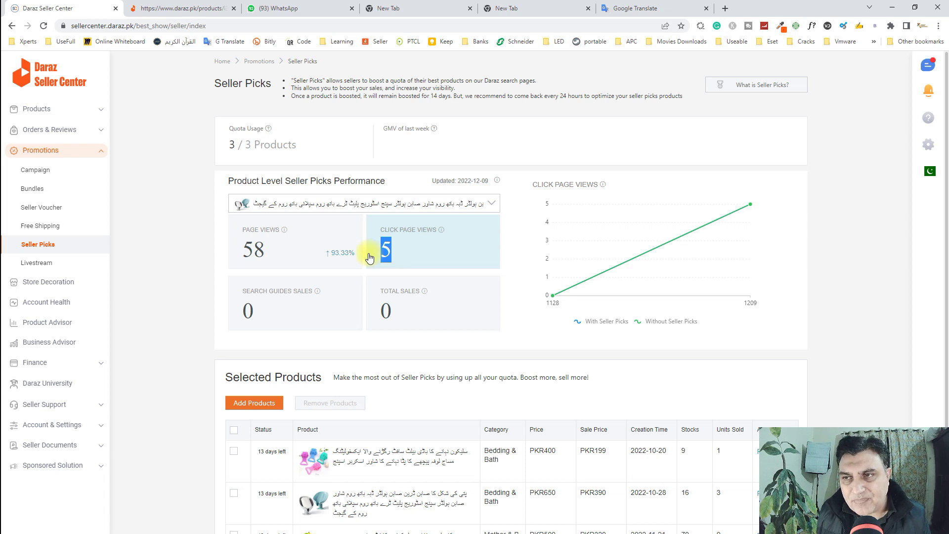
Switch the product performance report to the baby fruit pacifier feeder and check its page views.
{"action": "left_click", "coordinate": [329, 204]}
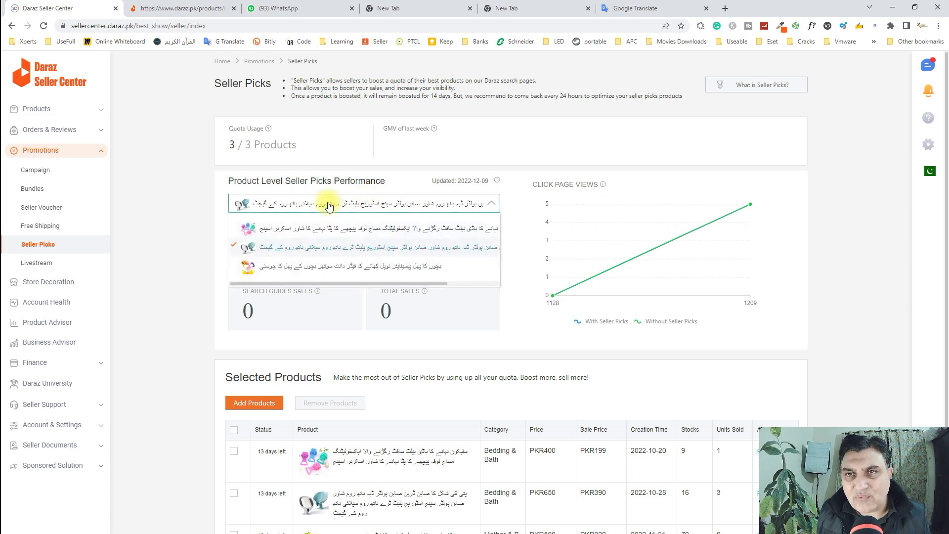
{"action": "left_click", "coordinate": [298, 269]}
{"action": "left_click_drag", "start_coordinate": [277, 257], "coordinate": [231, 256]}
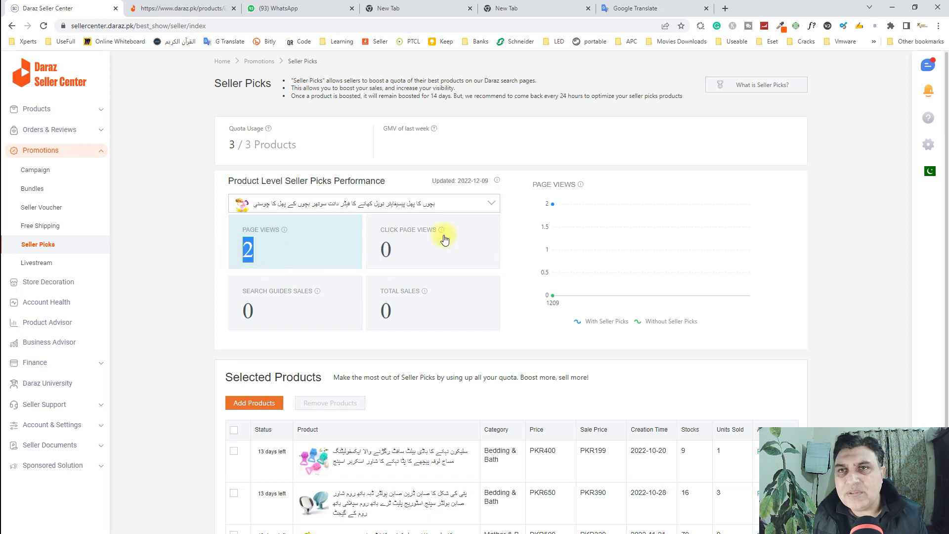
Switch the product performance report to the silicone bath scrubber and check the remaining boost days of the selected products.
{"action": "left_click", "coordinate": [364, 207]}
{"action": "left_click", "coordinate": [303, 229]}
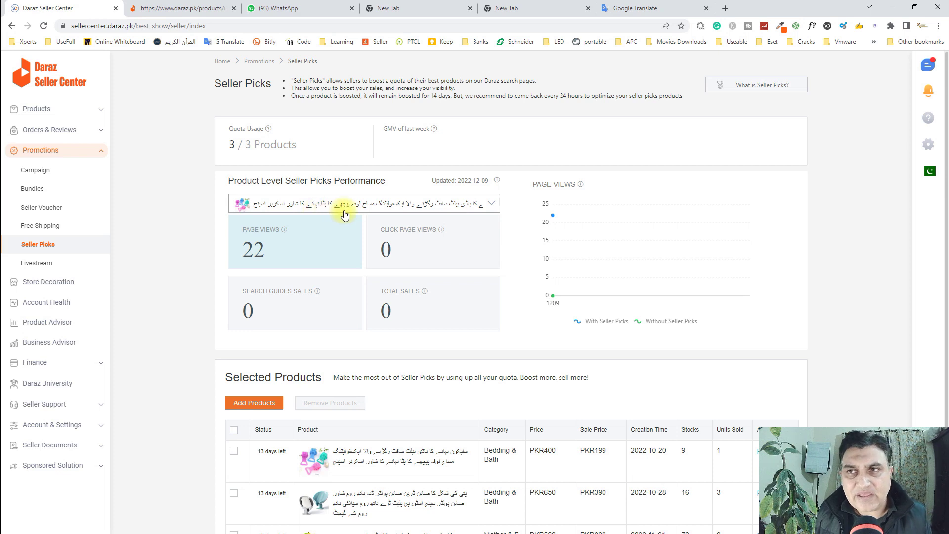
{"action": "scroll", "coordinate": [346, 223], "scroll_direction": "down", "scroll_amount": 2}
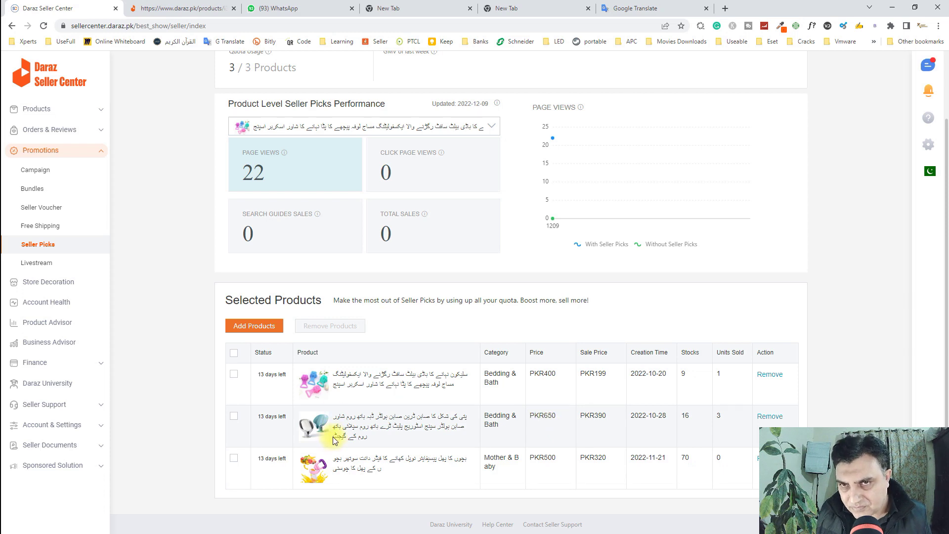
{"action": "left_click_drag", "start_coordinate": [259, 417], "coordinate": [295, 421]}
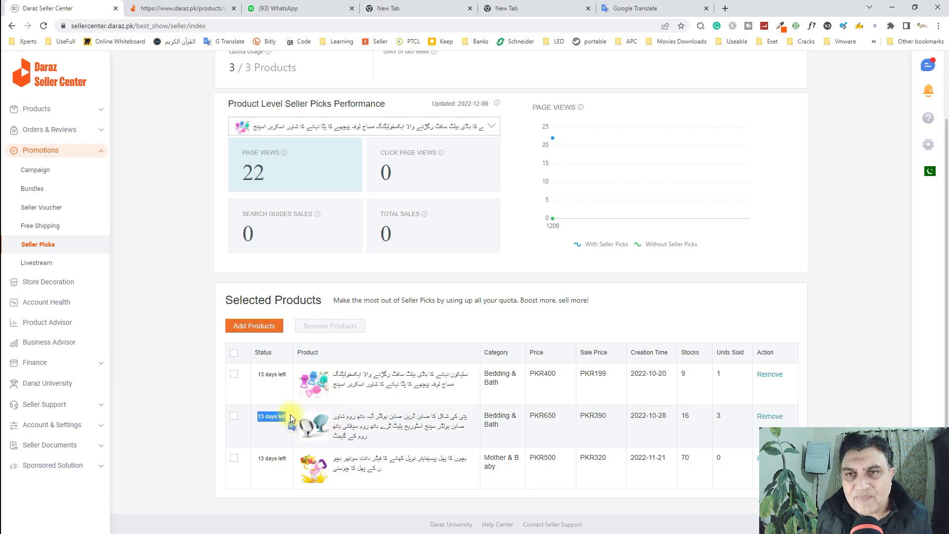
{"action": "left_click_drag", "start_coordinate": [257, 375], "coordinate": [287, 381]}
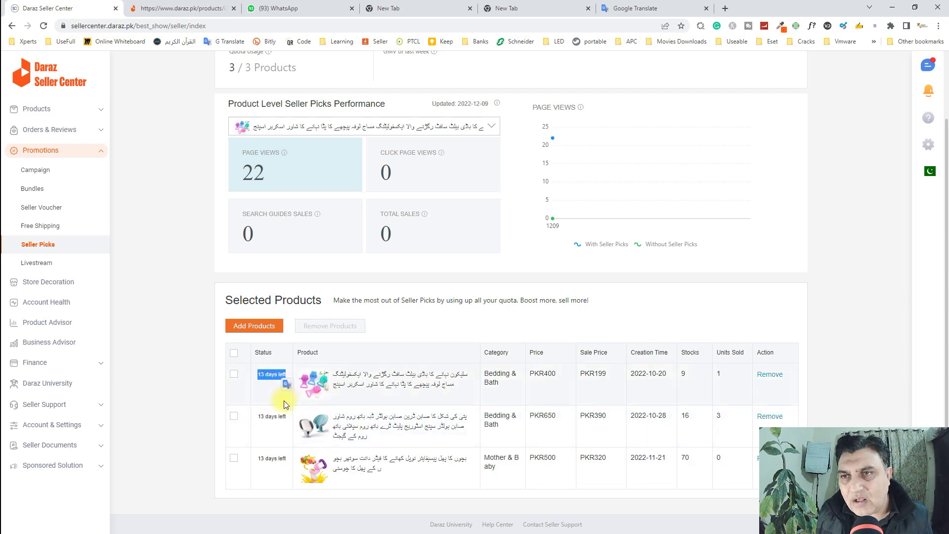
{"action": "left_click_drag", "start_coordinate": [256, 374], "coordinate": [287, 375]}
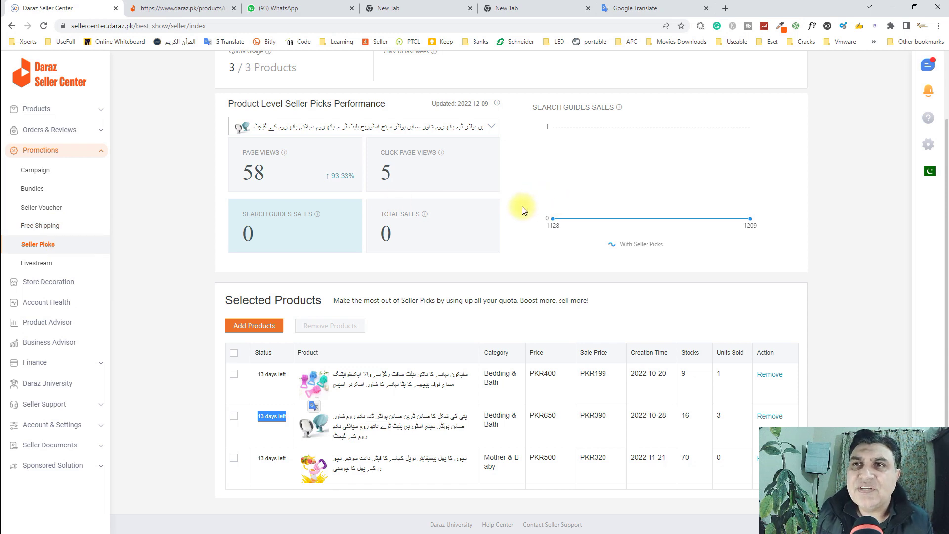
Review the soap holder's performance report, and compare the Seller Picks quota usage with the selected products table.
{"action": "scroll", "coordinate": [524, 211], "scroll_direction": "up", "scroll_amount": 2}
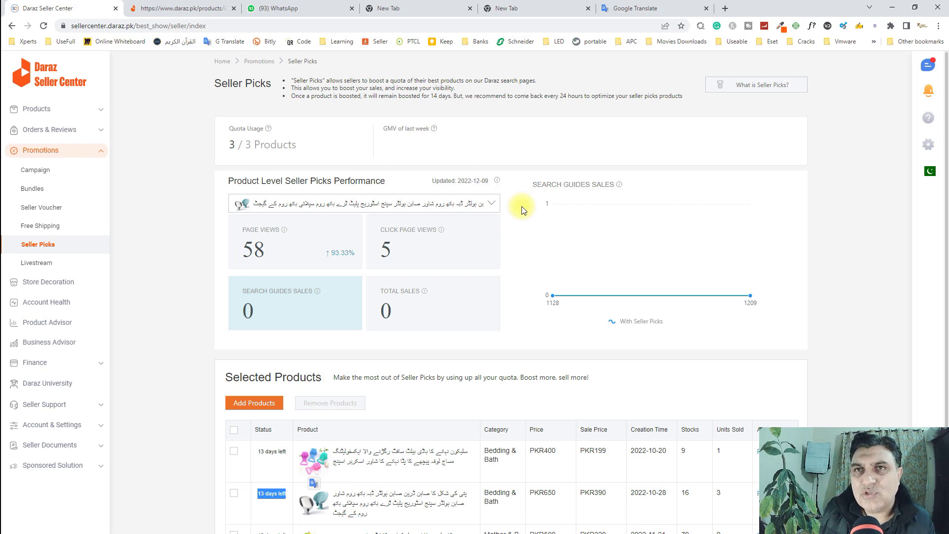
{"action": "scroll", "coordinate": [521, 217], "scroll_direction": "down", "scroll_amount": 2}
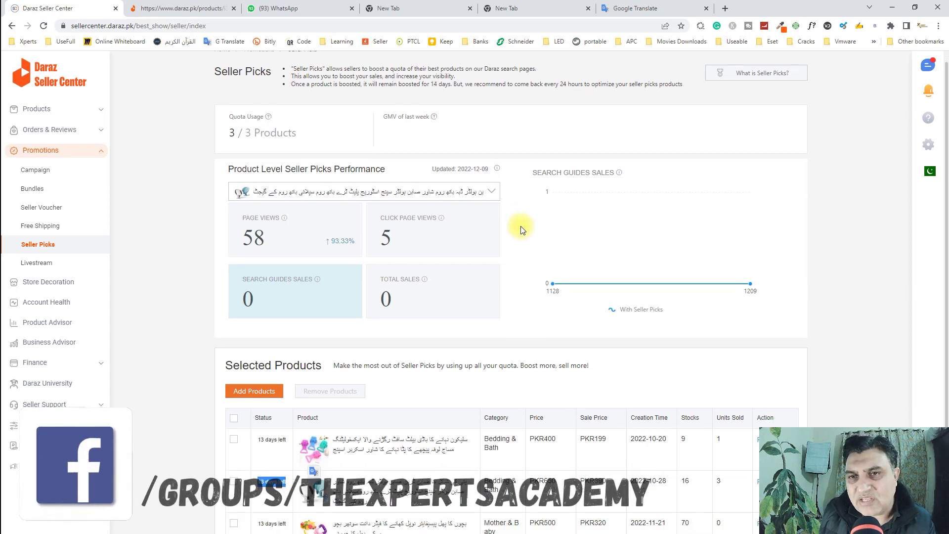
{"action": "left_click", "coordinate": [366, 396]}
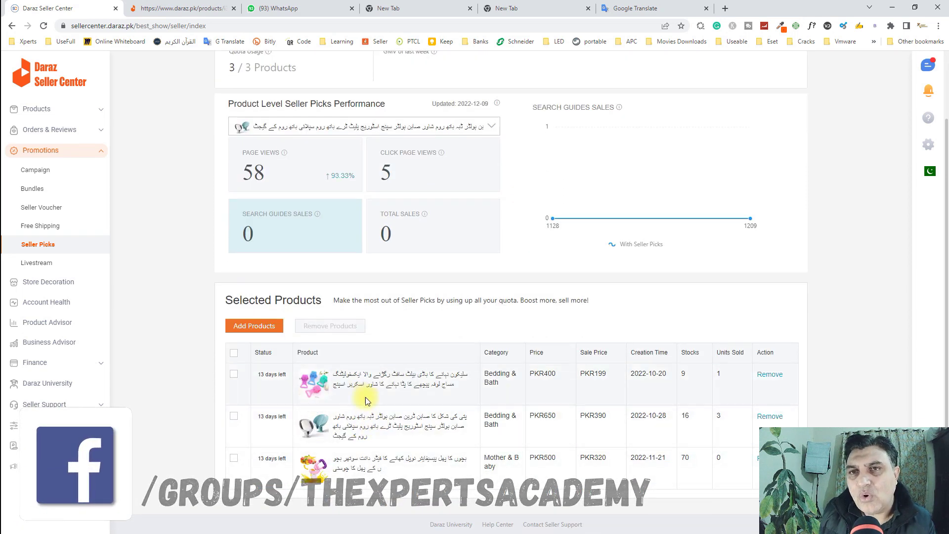
{"action": "scroll", "coordinate": [242, 89], "scroll_direction": "up", "scroll_amount": 2}
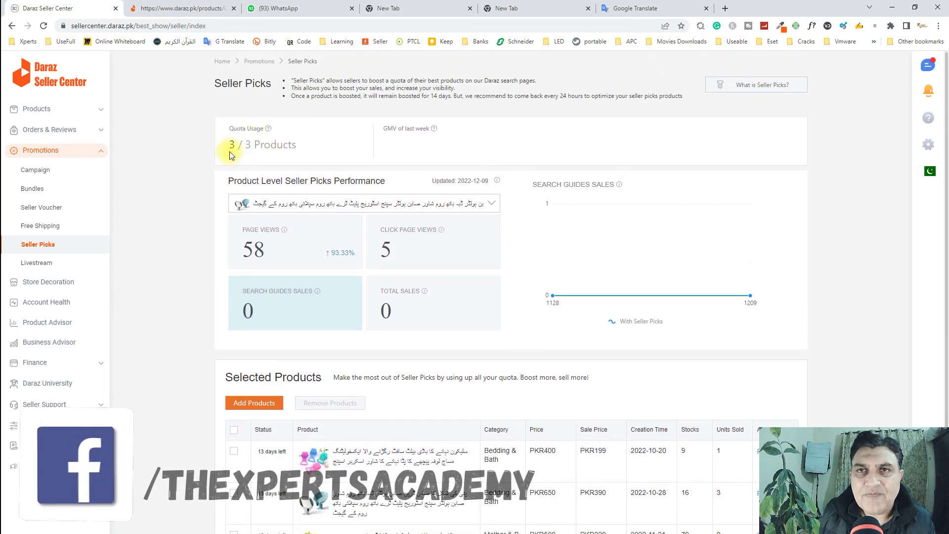
{"action": "left_click_drag", "start_coordinate": [236, 148], "coordinate": [252, 150]}
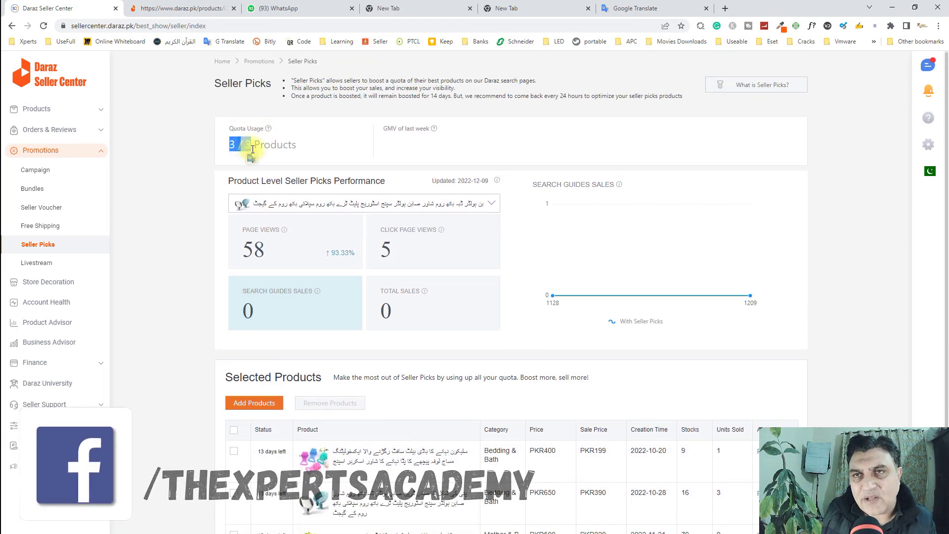
{"action": "left_click", "coordinate": [315, 174]}
{"action": "scroll", "coordinate": [315, 174], "scroll_direction": "down", "scroll_amount": 2}
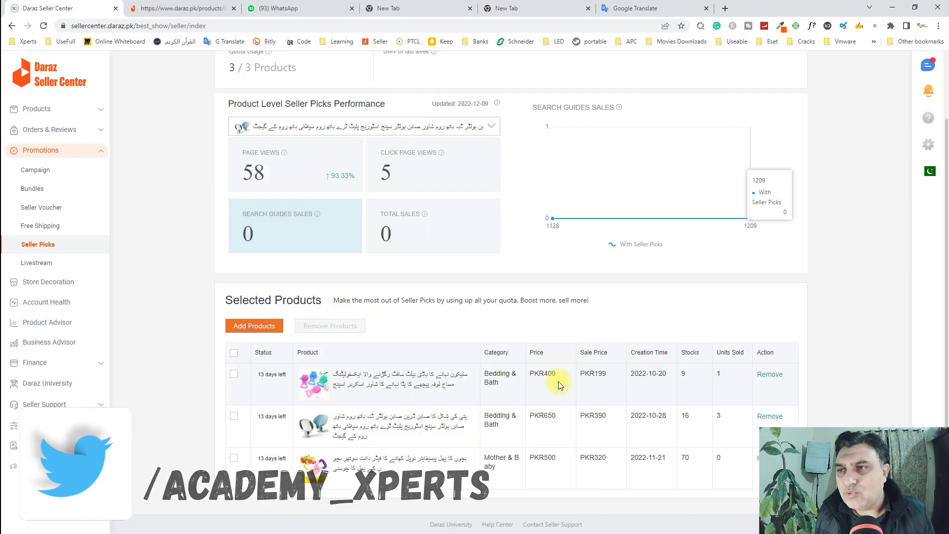